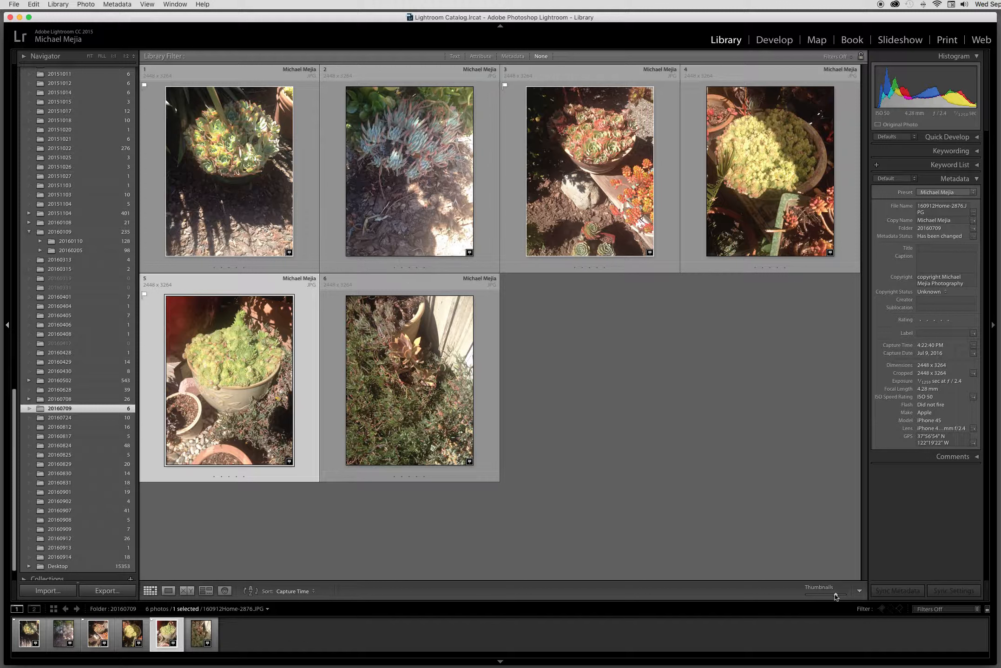
Step: Inspect the first succulent photo enlarged and zoomed in, and return to the thumbnail grid
{"action": "mouse_move", "coordinate": [835, 595]}
{"action": "left_mouse_down"}
{"action": "mouse_move", "coordinate": [816, 598]}
{"action": "mouse_move", "coordinate": [835, 597]}
{"action": "left_mouse_up"}
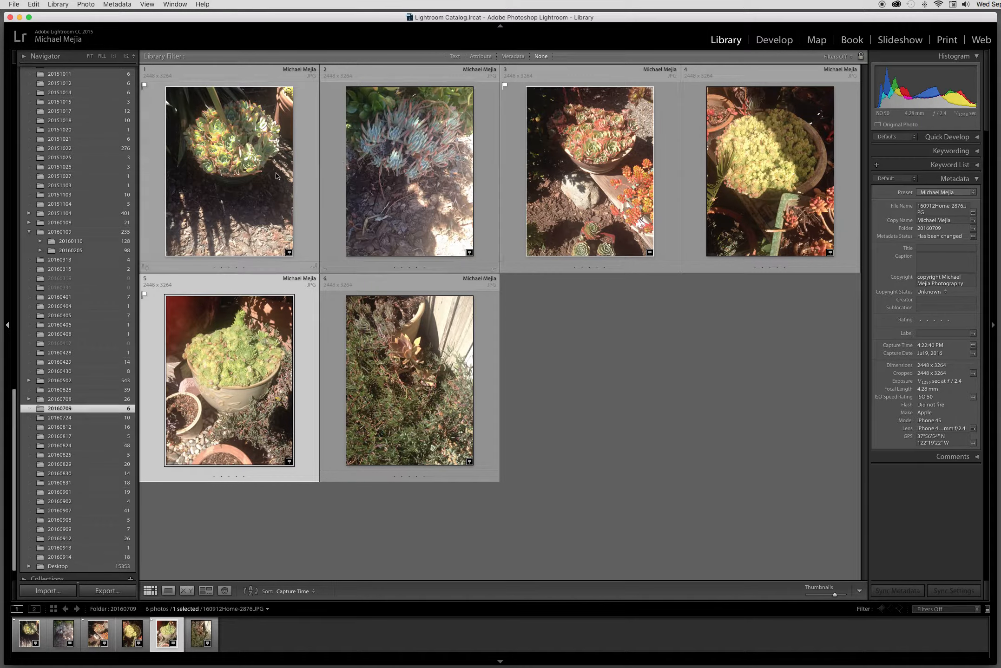
{"action": "double_click", "coordinate": [262, 203]}
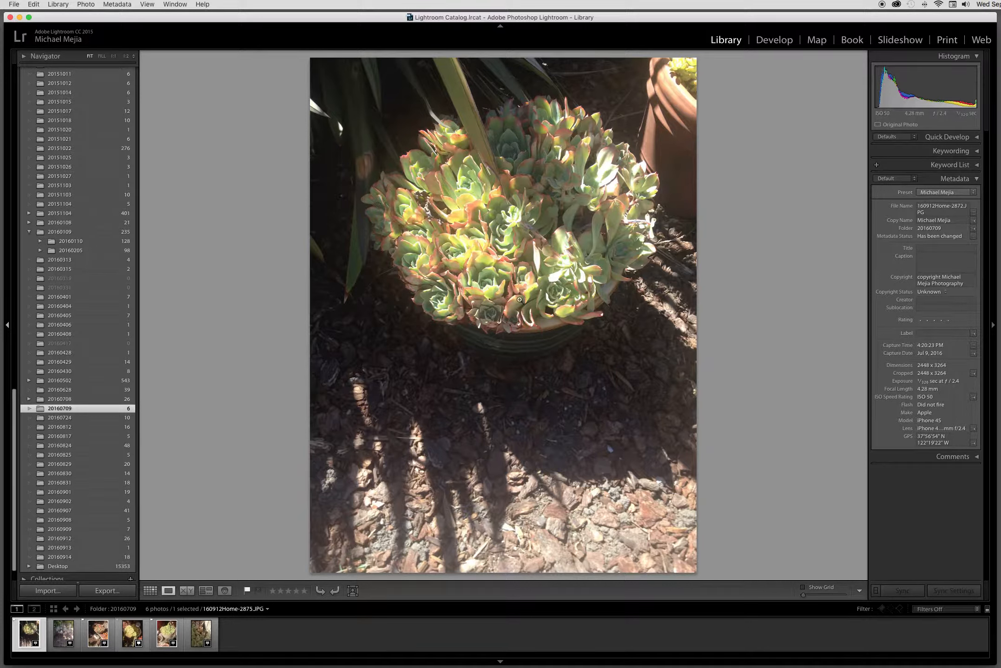
{"action": "left_click", "coordinate": [508, 235]}
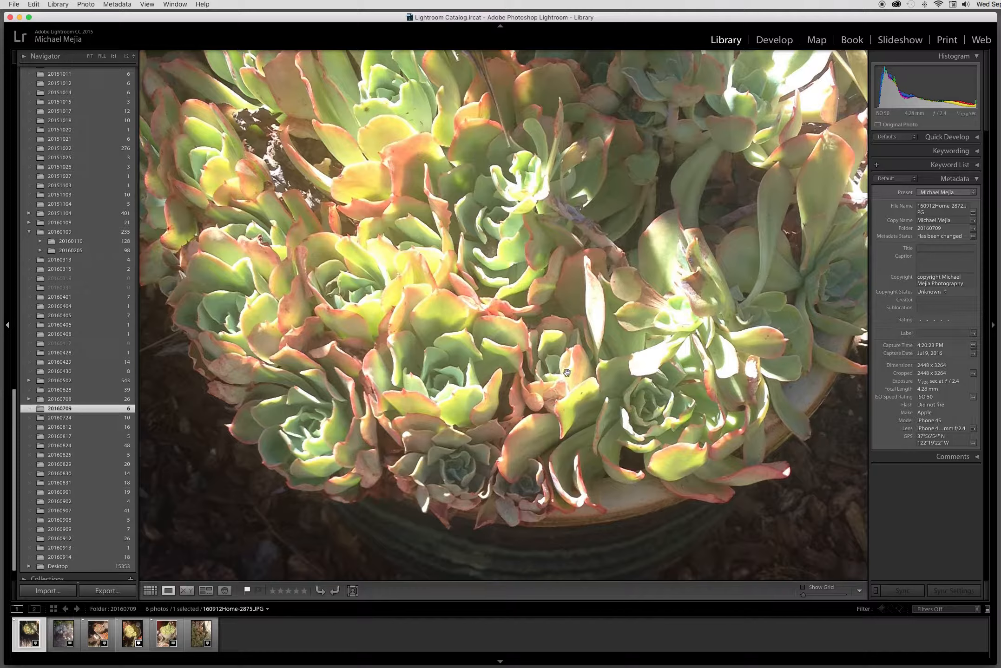
{"action": "left_click_drag", "start_coordinate": [543, 267], "coordinate": [543, 336]}
{"action": "left_click", "coordinate": [534, 324]}
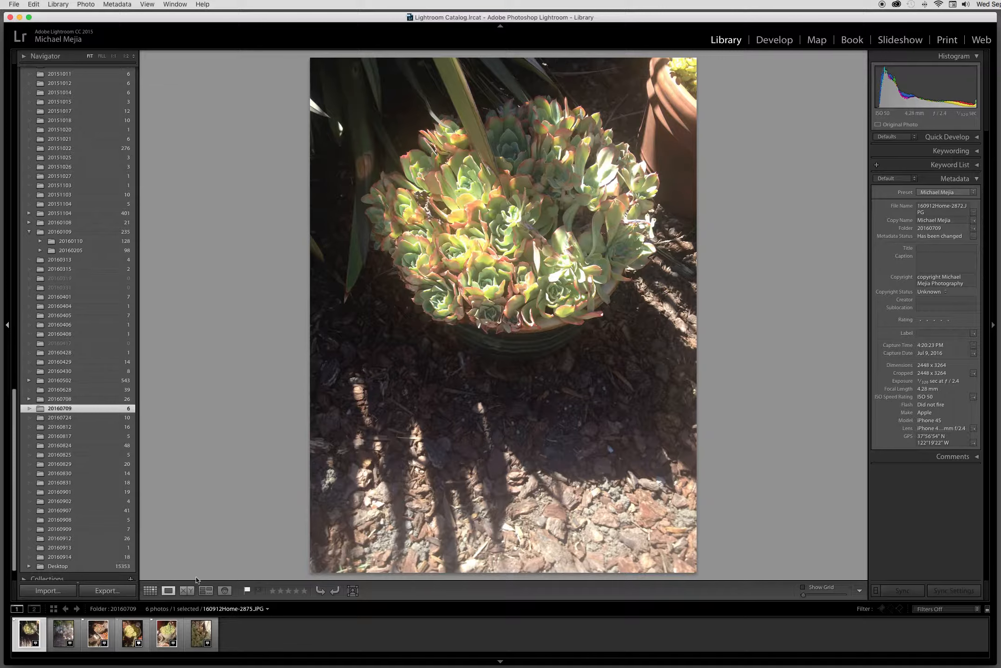
{"action": "left_click", "coordinate": [151, 591]}
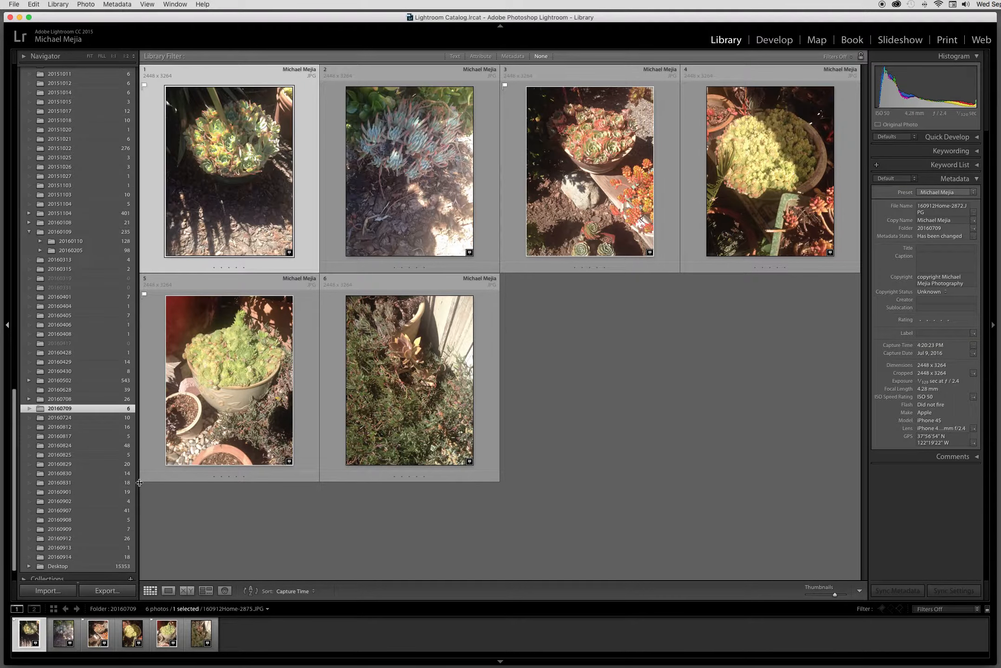
Step: Examine the succulent photos in the 20160709 folder one by one in the single-photo view
{"action": "left_click", "coordinate": [419, 197]}
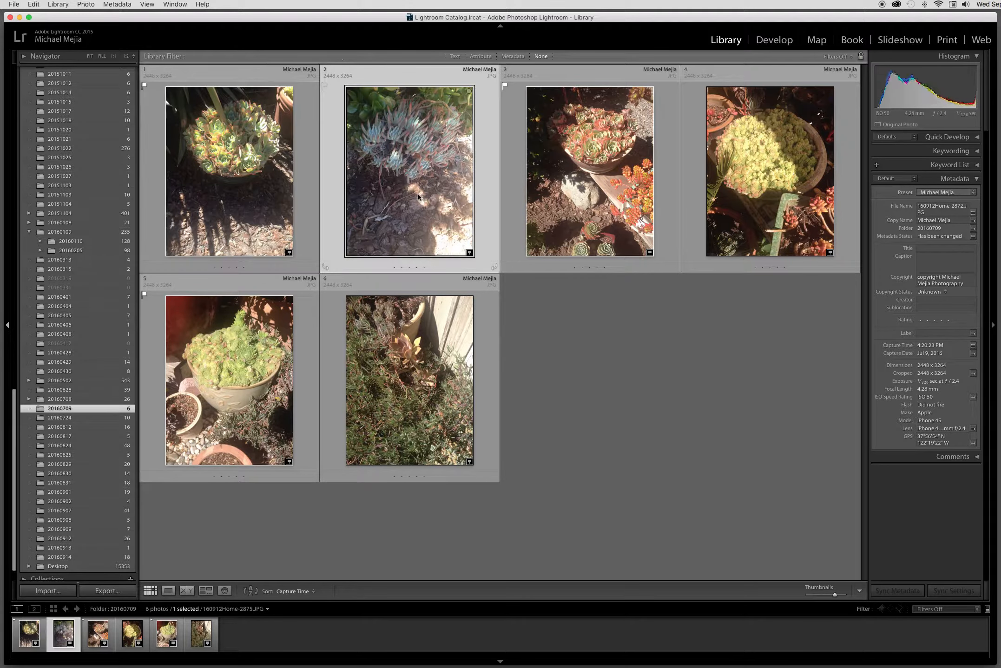
{"action": "double_click", "coordinate": [418, 195]}
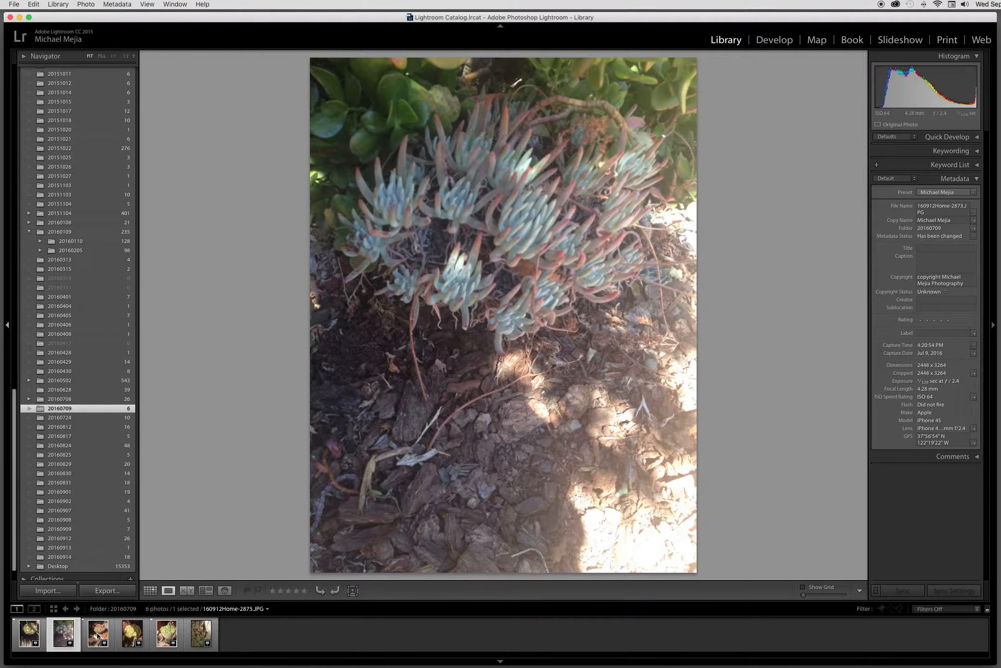
{"action": "left_click", "coordinate": [29, 635]}
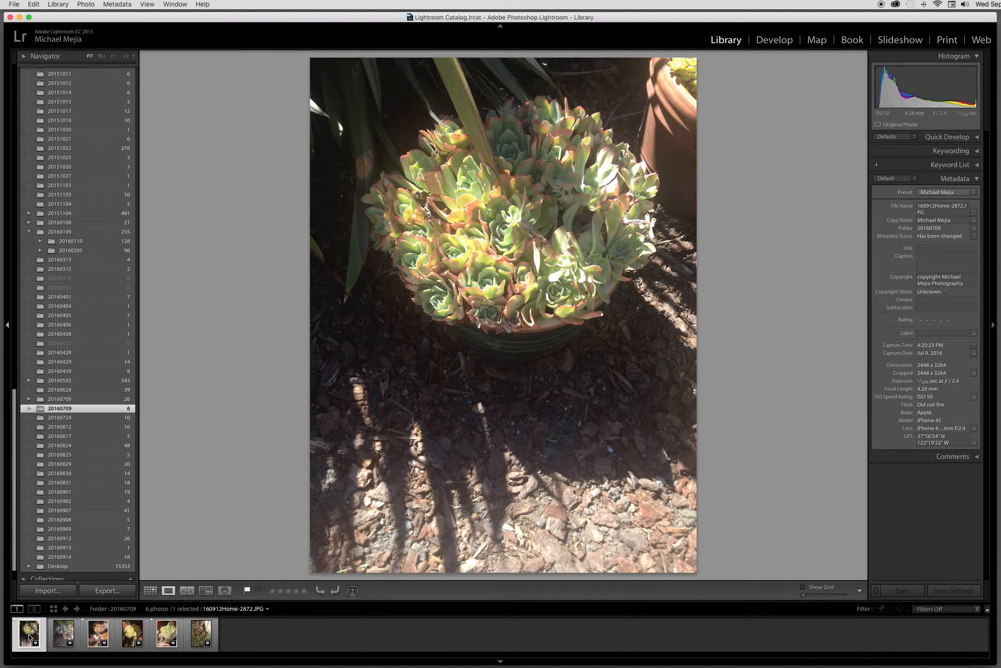
{"action": "key", "text": "Right"}
{"action": "left_click", "coordinate": [29, 637]}
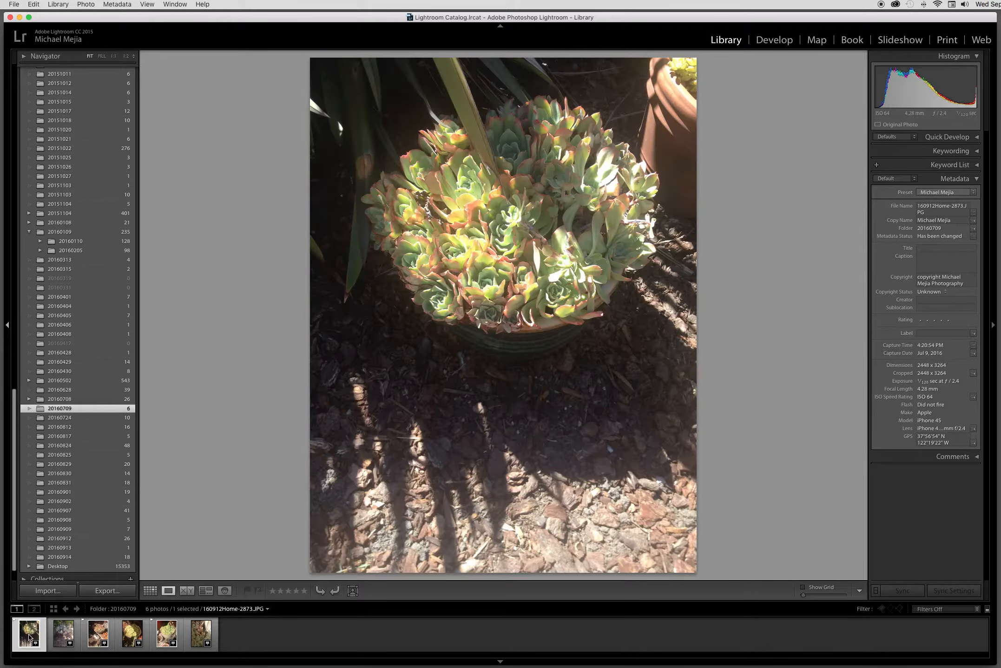
{"action": "left_click", "coordinate": [64, 635]}
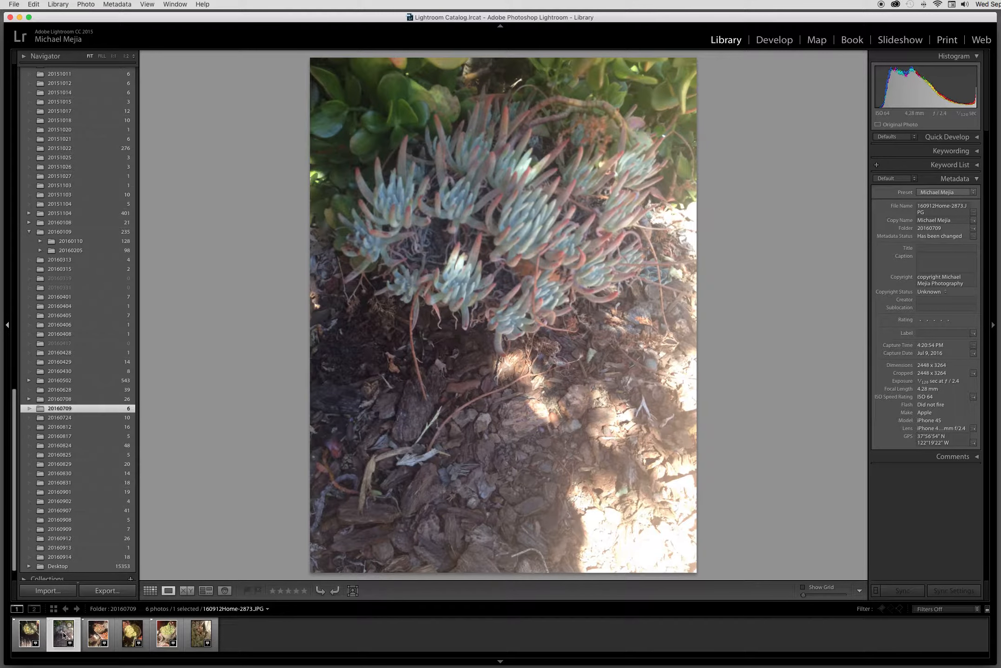
{"action": "left_click", "coordinate": [98, 634]}
{"action": "left_click", "coordinate": [134, 633]}
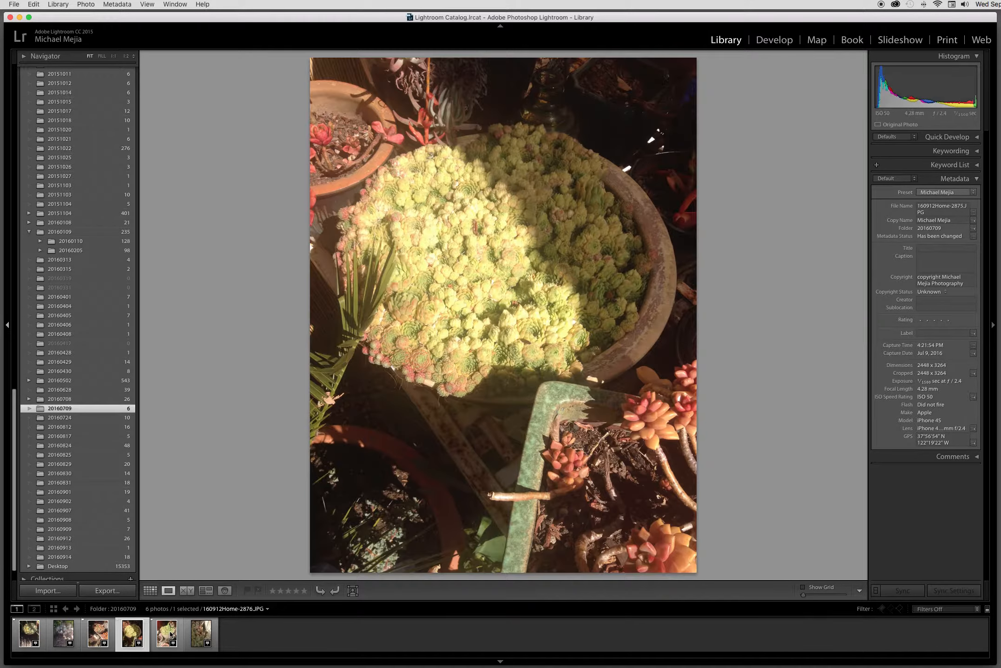
{"action": "left_click", "coordinate": [167, 635]}
{"action": "left_click", "coordinate": [202, 638]}
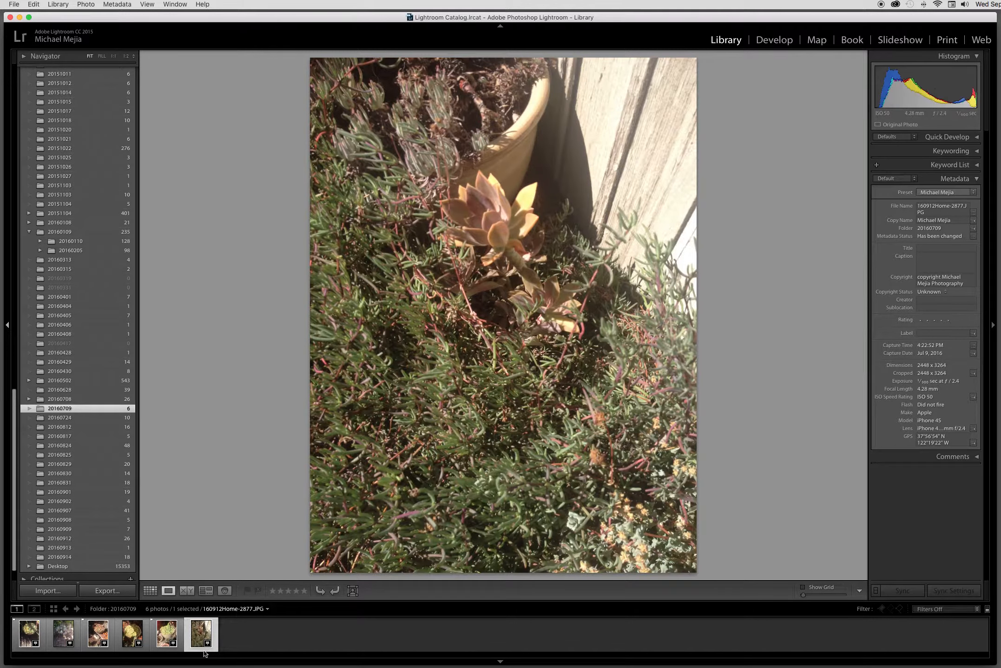
Step: Clear the flag on the first succulent photo and flag it as a pick again
{"action": "left_click", "coordinate": [31, 631]}
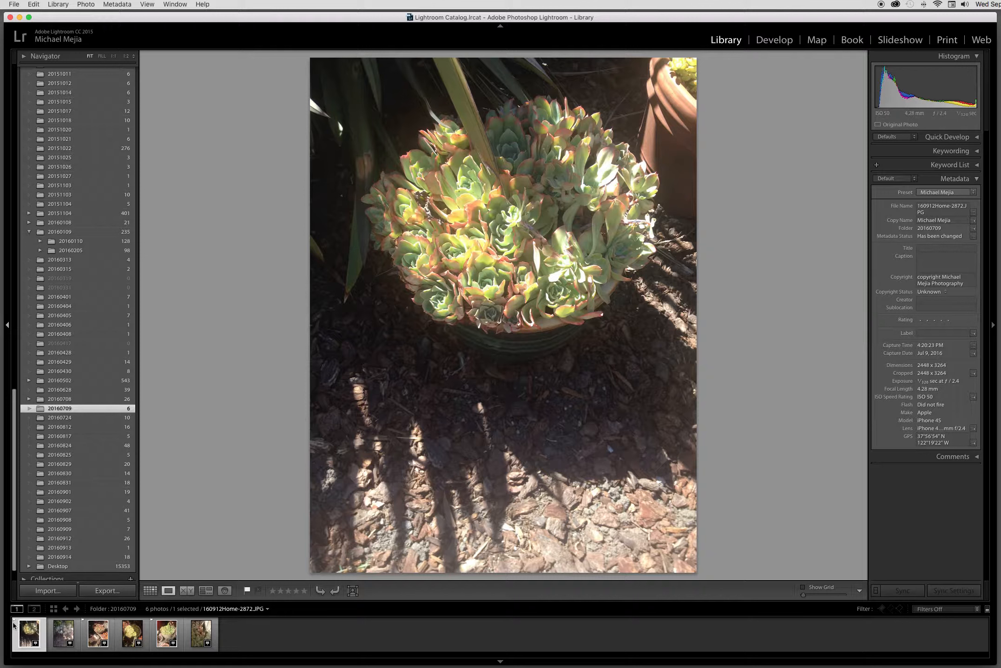
{"action": "key", "text": "u"}
{"action": "key", "text": "p"}
Step: Unflag the third photo, flag it as a pick again, and review the last three photos
{"action": "left_click", "coordinate": [64, 634]}
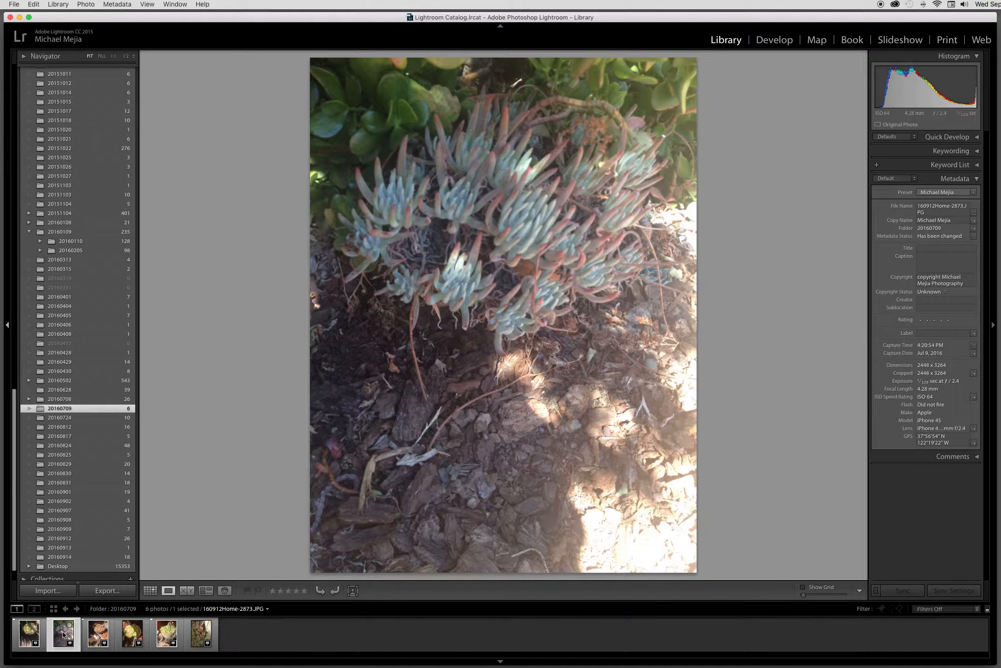
{"action": "left_click", "coordinate": [95, 632]}
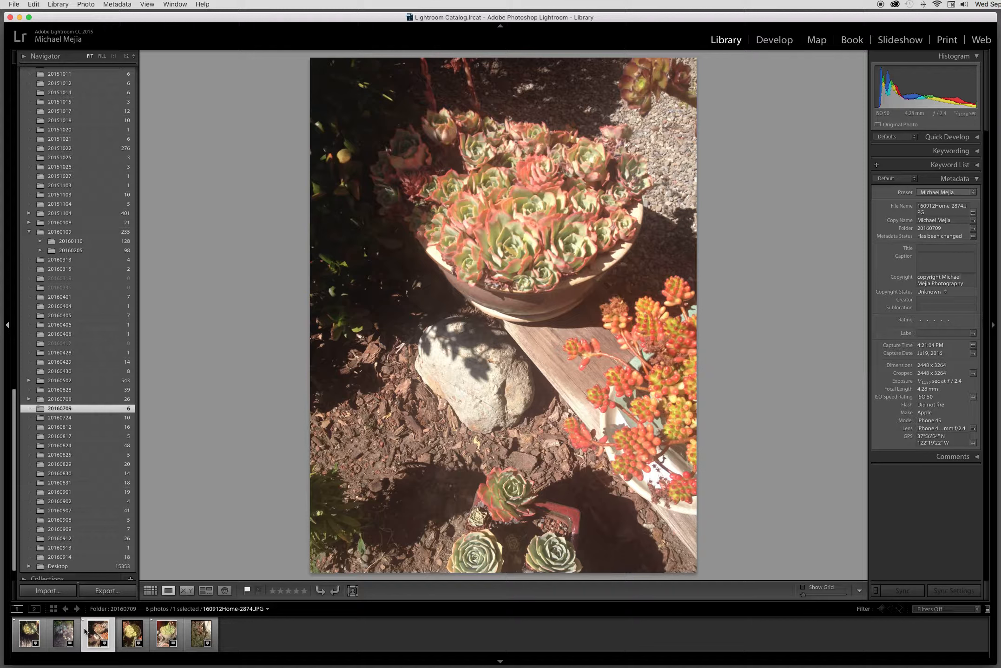
{"action": "key", "text": "u"}
{"action": "key", "text": "p"}
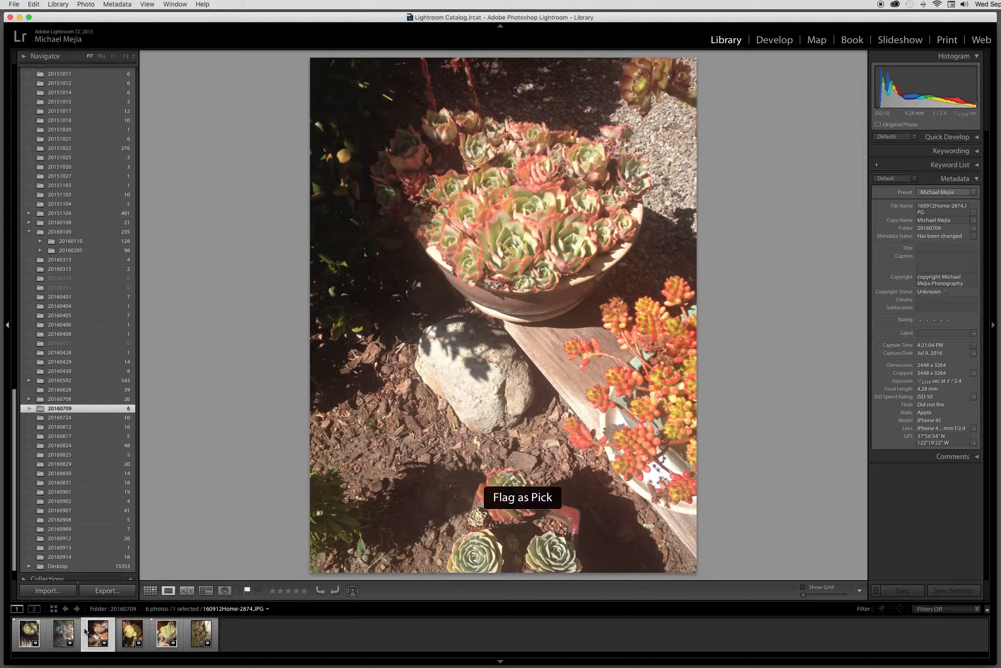
{"action": "left_click", "coordinate": [132, 634]}
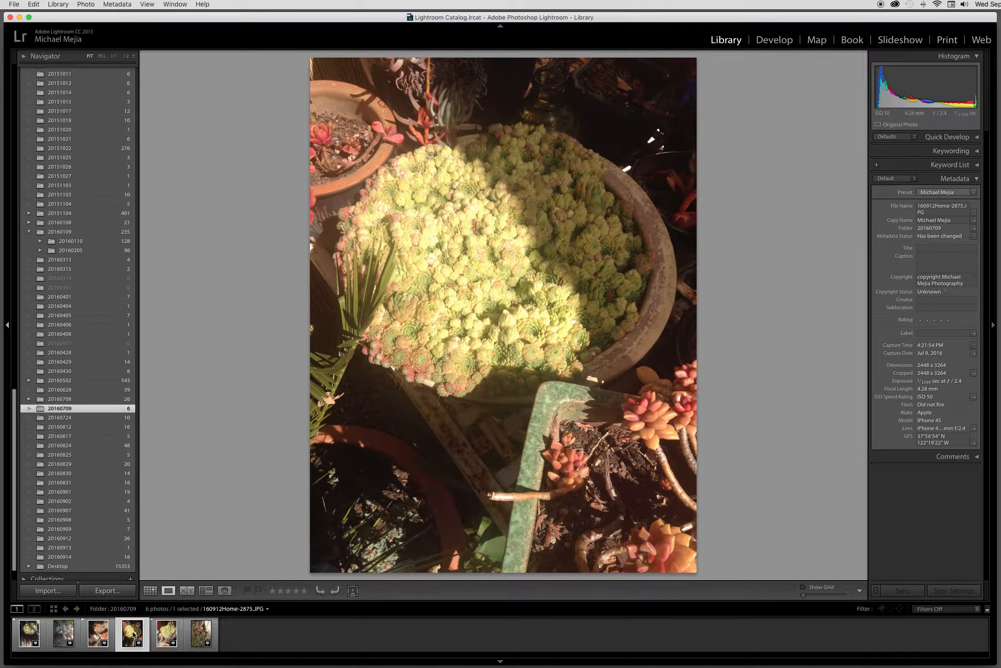
{"action": "left_click", "coordinate": [173, 635]}
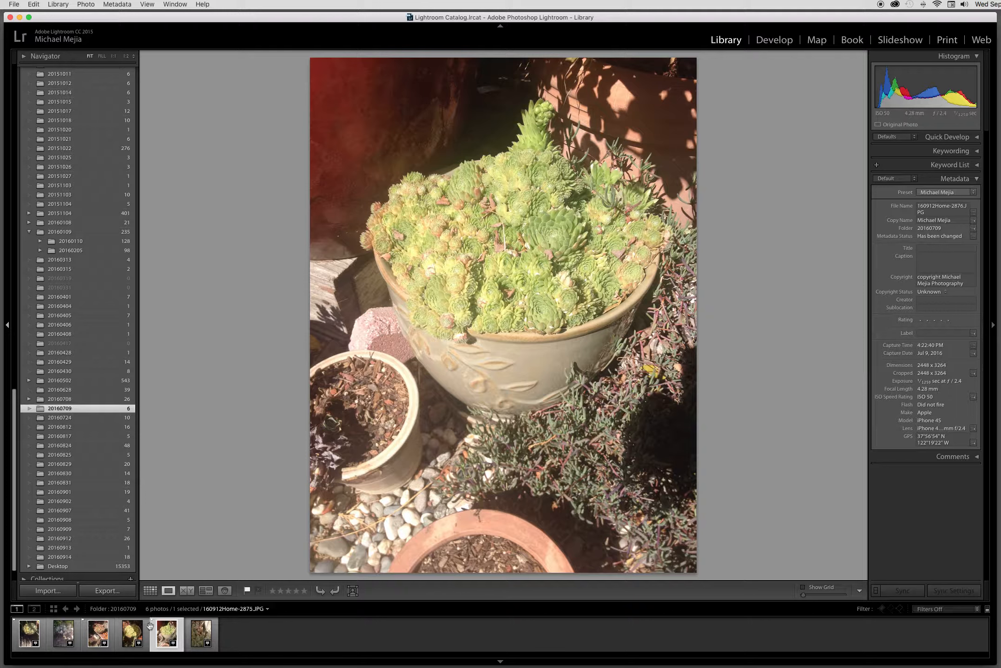
{"action": "left_click", "coordinate": [205, 633]}
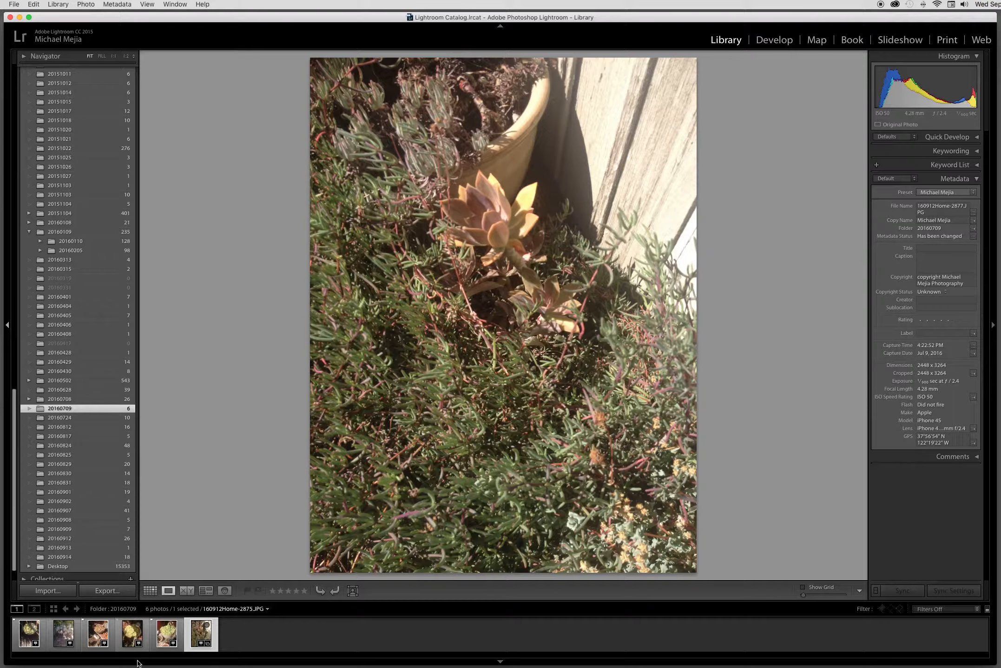
Step: Return to the thumbnail grid and select all photos flagged as picks
{"action": "left_click", "coordinate": [150, 591]}
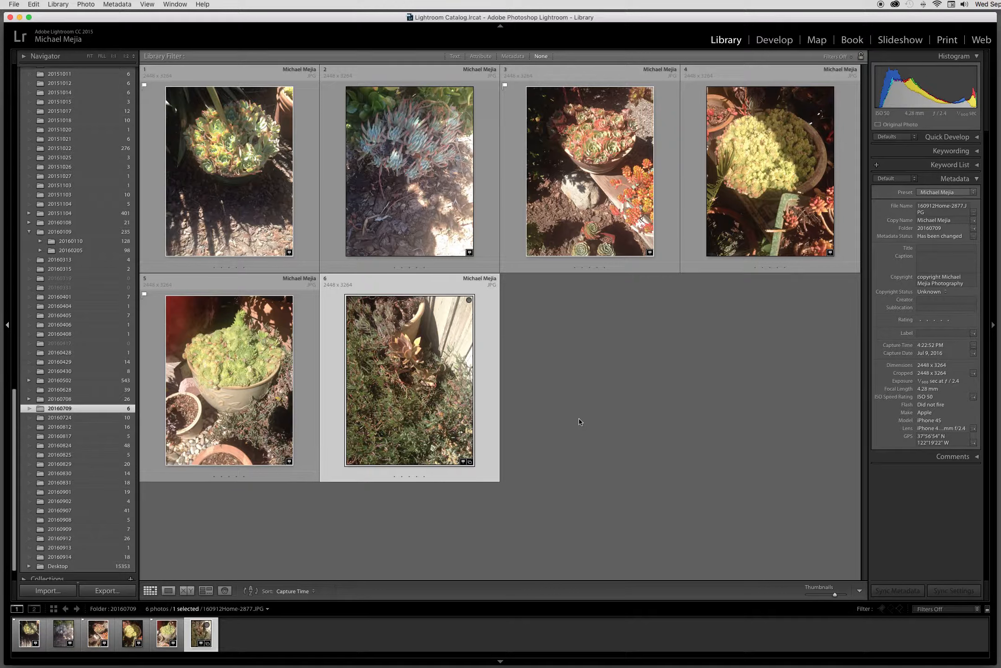
{"action": "left_click", "coordinate": [33, 4]}
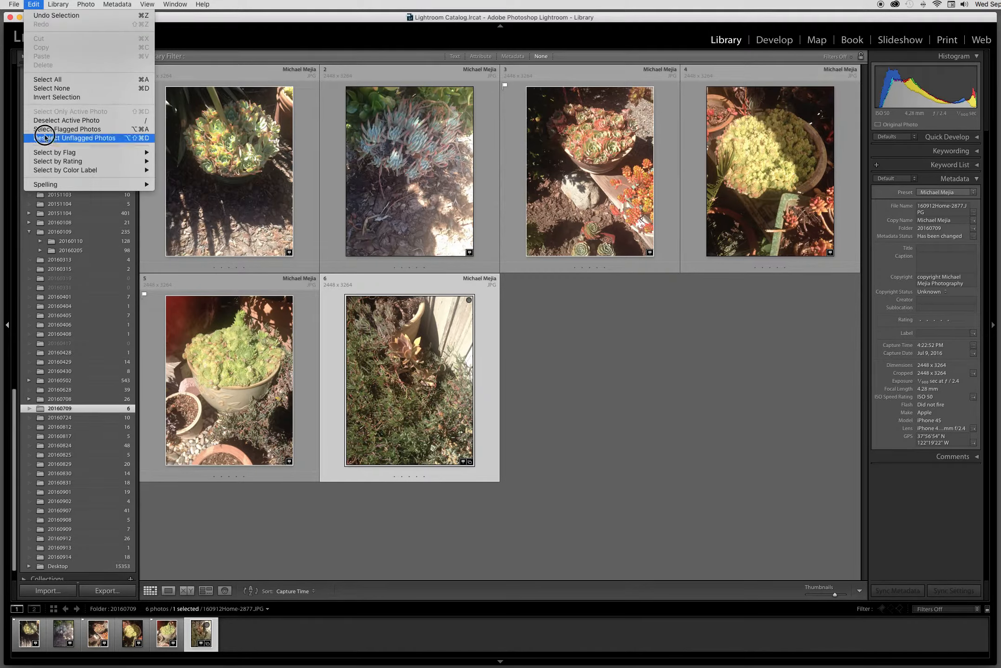
{"action": "mouse_move", "coordinate": [48, 153]}
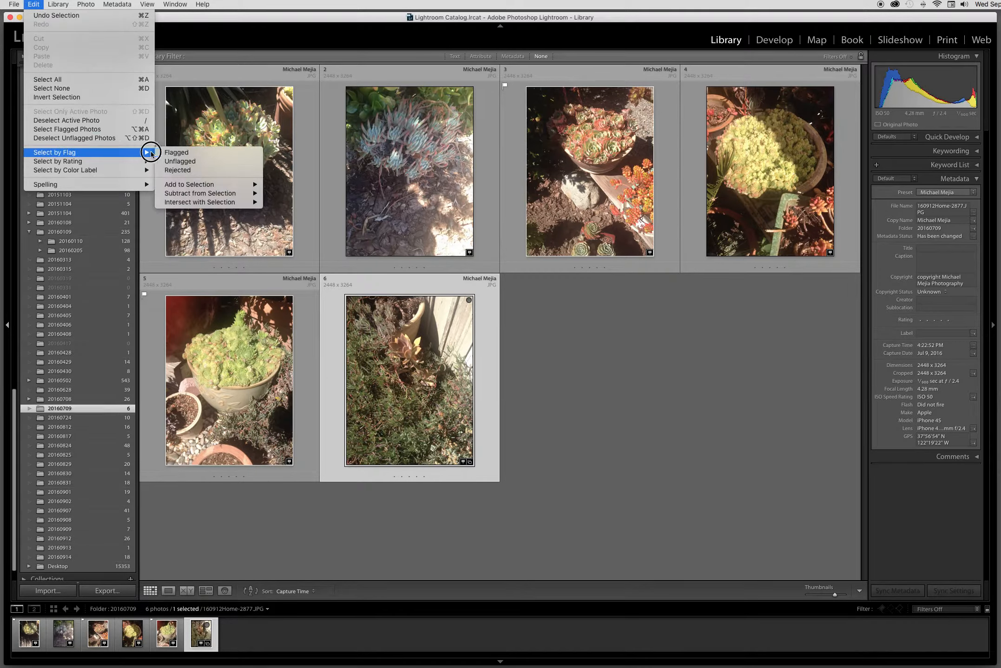
{"action": "left_click", "coordinate": [176, 152]}
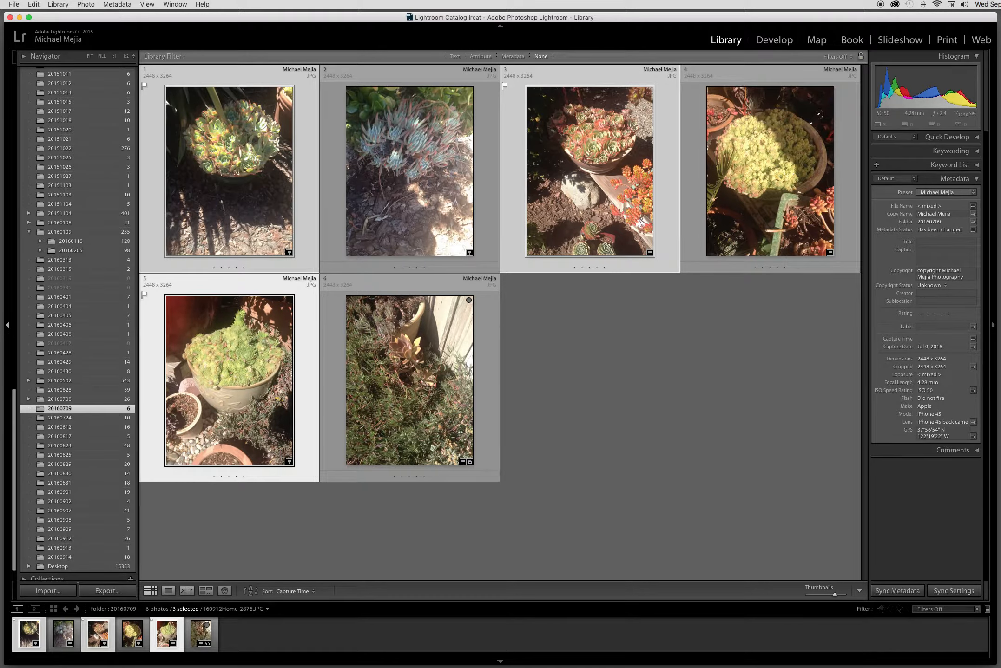
Step: Start exporting the selected photos and set the destination to a new Desktop folder named Lr5 Export
{"action": "left_click", "coordinate": [112, 593]}
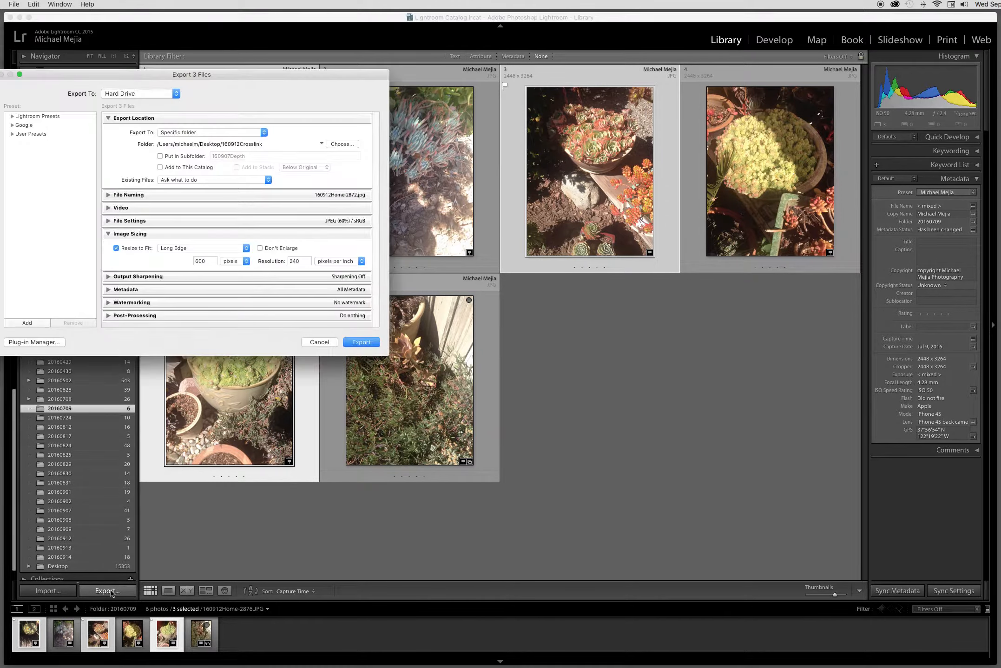
{"action": "left_click_drag", "start_coordinate": [253, 76], "coordinate": [564, 201]}
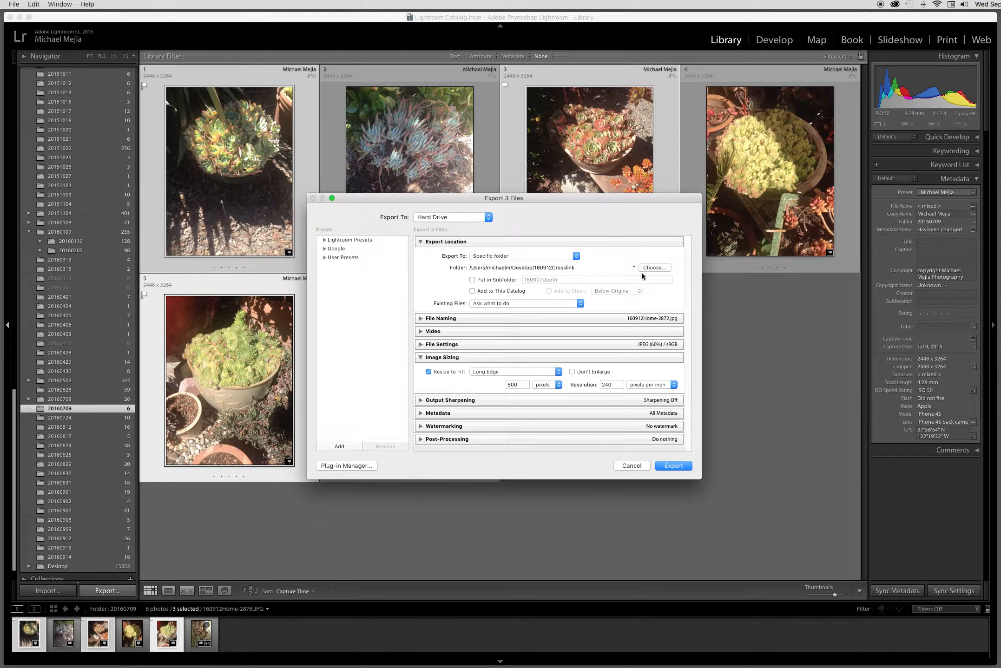
{"action": "left_click", "coordinate": [655, 268]}
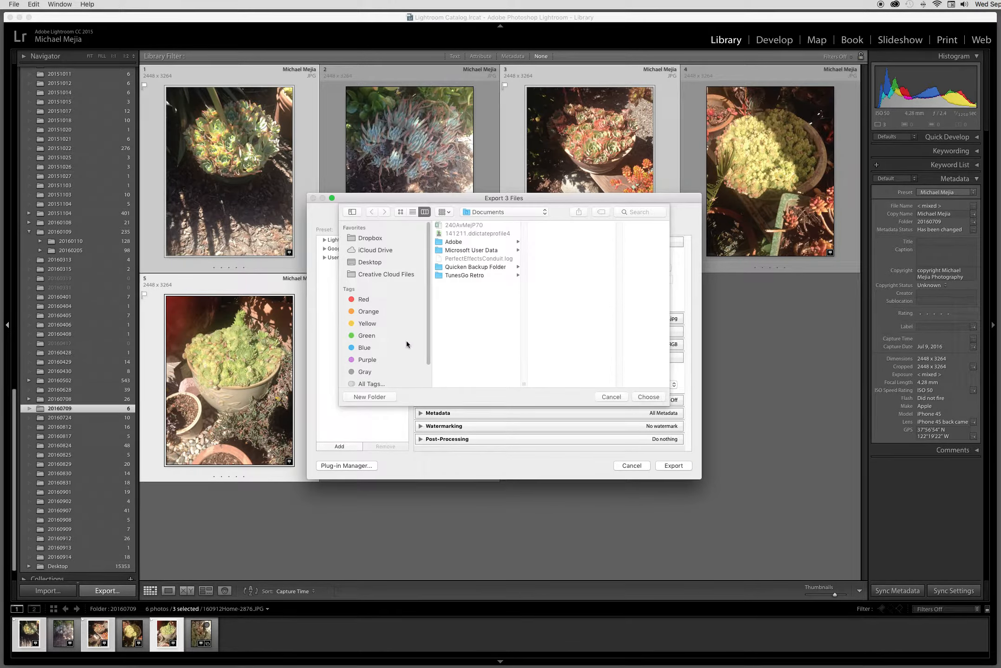
{"action": "left_click", "coordinate": [376, 263]}
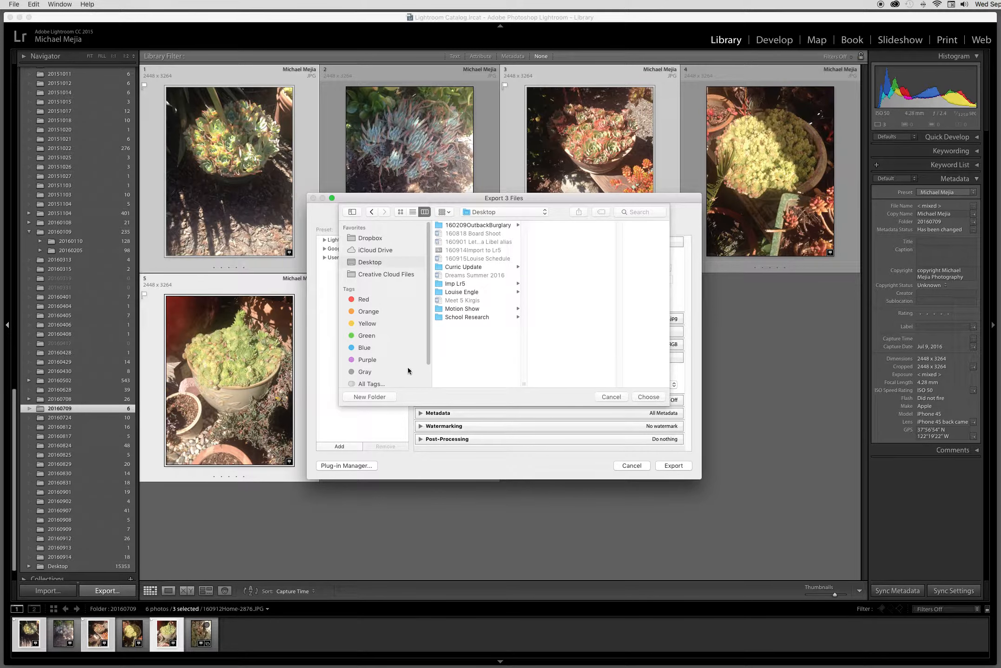
{"action": "left_click", "coordinate": [371, 397]}
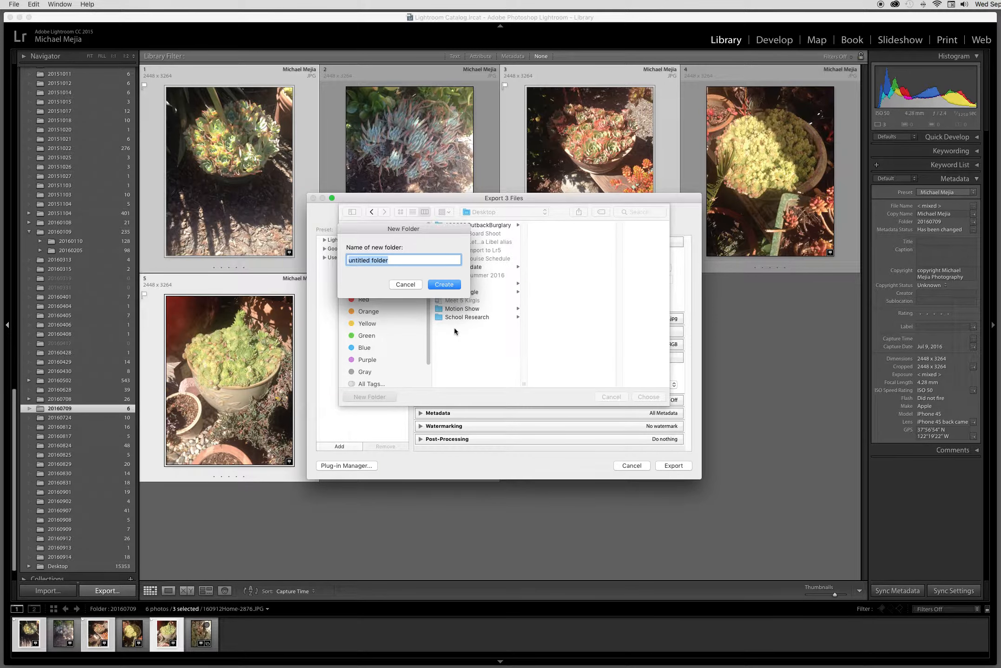
{"action": "type", "text": "Lr5 Export"}
{"action": "left_click", "coordinate": [443, 285]}
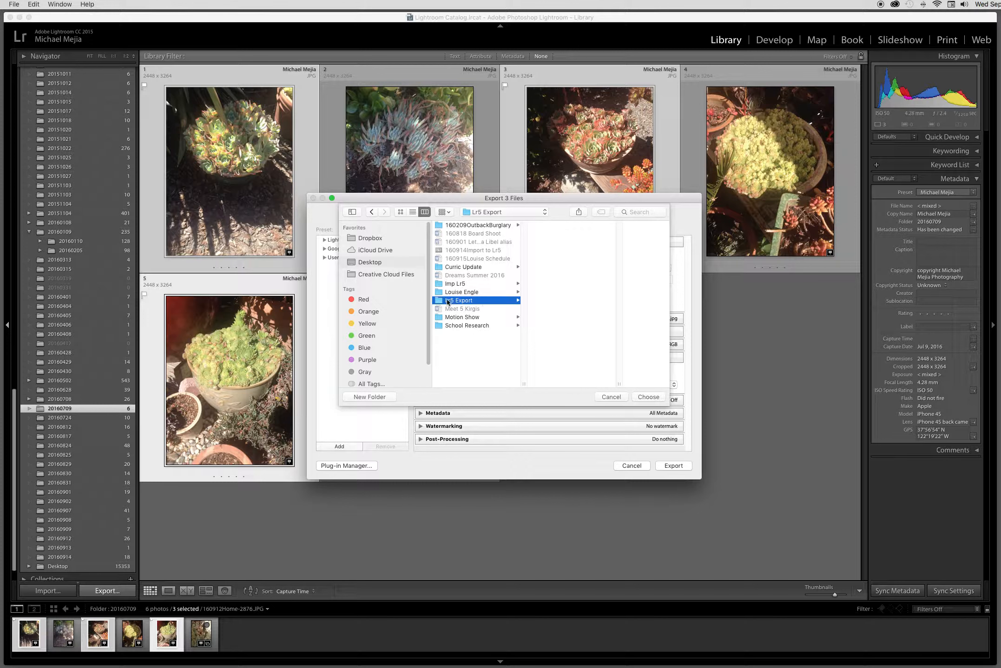
{"action": "left_click", "coordinate": [652, 397]}
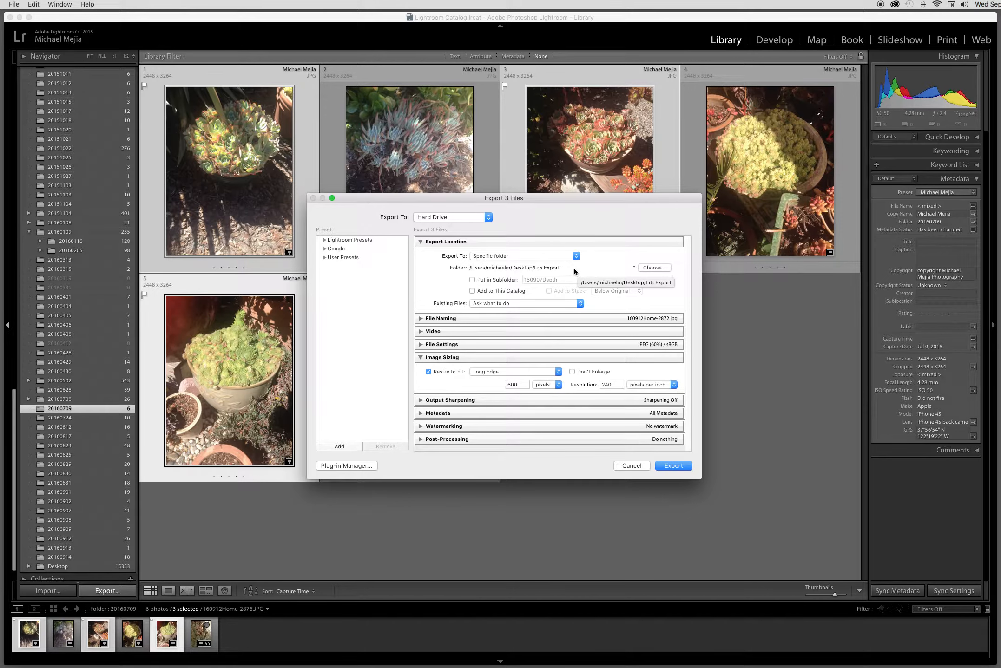
Step: Enable renaming of the exported files and set the custom text to 160914Plant
{"action": "left_click", "coordinate": [421, 319]}
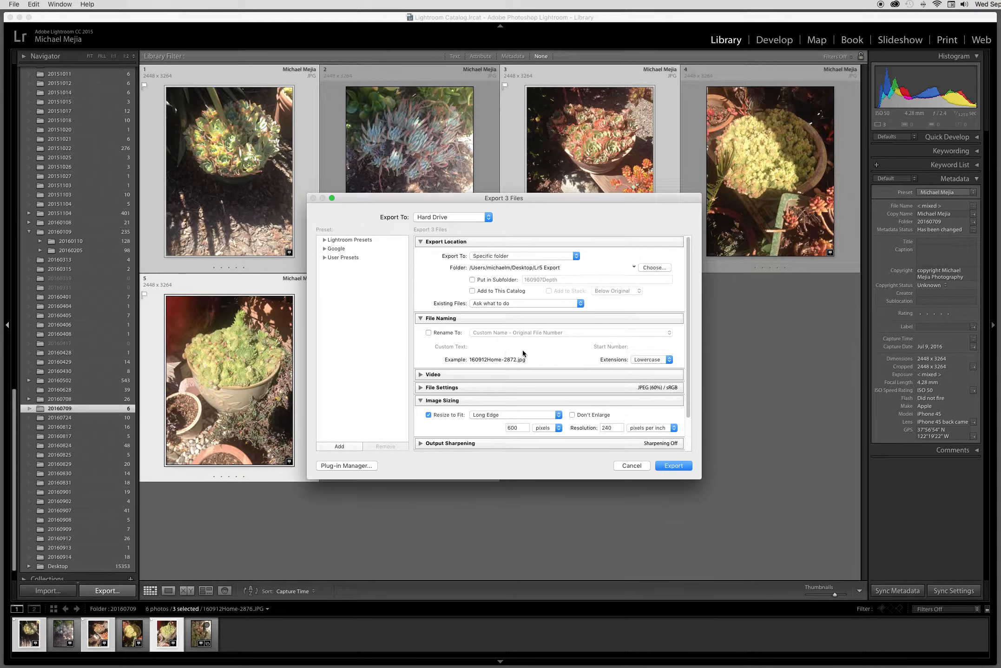
{"action": "left_click", "coordinate": [428, 333]}
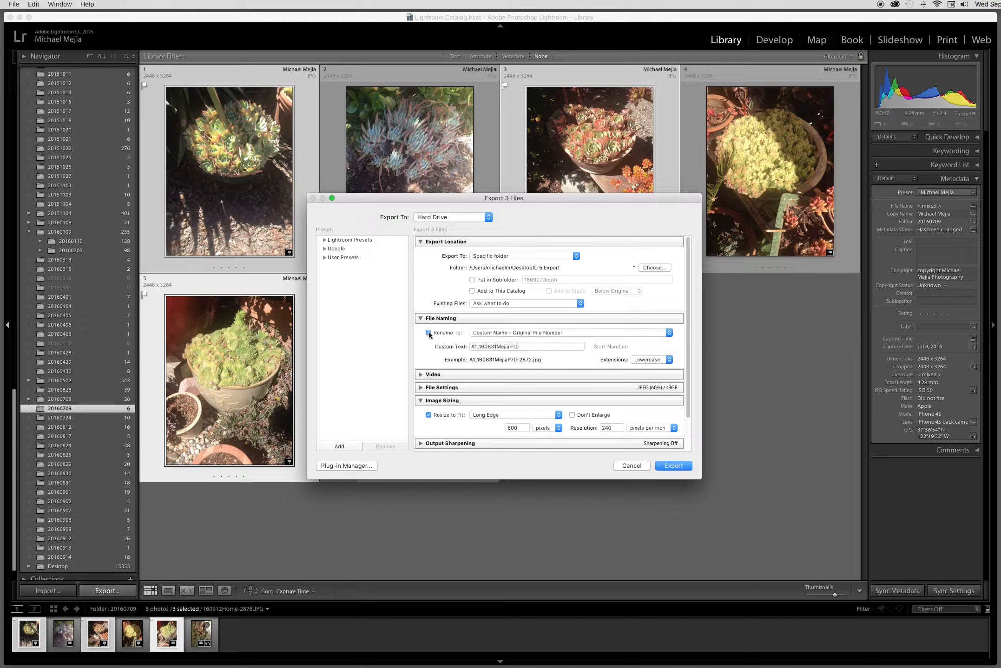
{"action": "triple_click", "coordinate": [509, 347]}
{"action": "left_click", "coordinate": [521, 347]}
{"action": "key", "text": "BackSpace"}
{"action": "key", "text": "BackSpace"}
{"action": "key", "text": "BackSpace"}
{"action": "key", "text": "BackSpace"}
{"action": "key", "text": "BackSpace"}
{"action": "key", "text": "BackSpace"}
{"action": "key", "text": "BackSpace"}
{"action": "key", "text": "BackSpace"}
{"action": "key", "text": "BackSpace"}
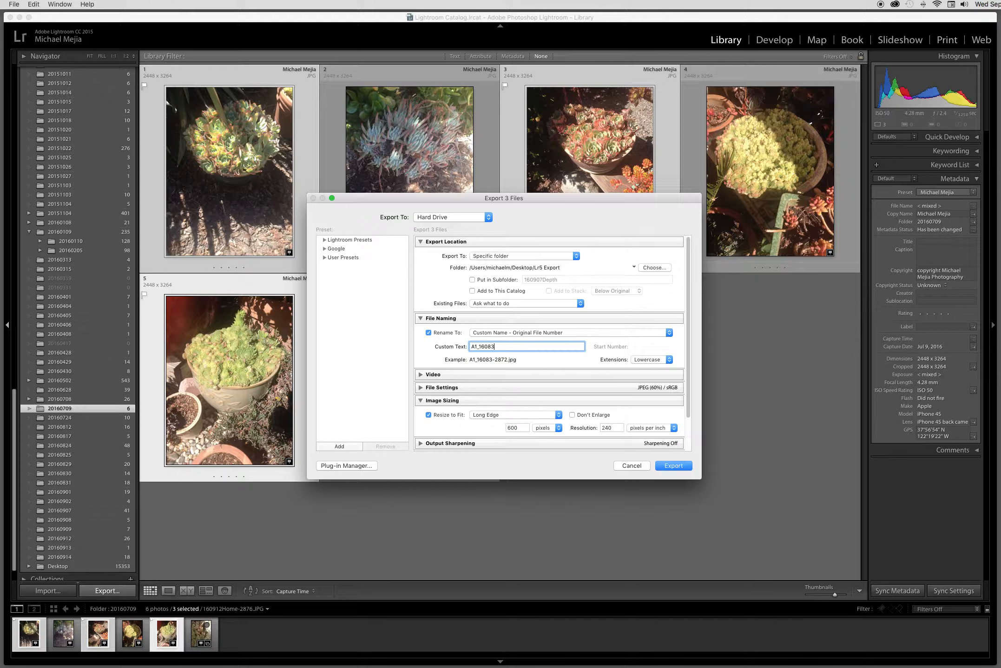
{"action": "type", "text": "1"}
{"action": "key", "text": "BackSpace"}
{"action": "key", "text": "BackSpace"}
{"action": "key", "text": "BackSpace"}
{"action": "key", "text": "BackSpace"}
{"action": "key", "text": "BackSpace"}
{"action": "key", "text": "BackSpace"}
{"action": "key", "text": "BackSpace"}
{"action": "key", "text": "BackSpace"}
{"action": "key", "text": "BackSpace"}
{"action": "type", "text": "160914Plant"}
Step: Set the export naming template to Custom Name - Sequence and collapse the file naming settings
{"action": "left_click", "coordinate": [668, 333]}
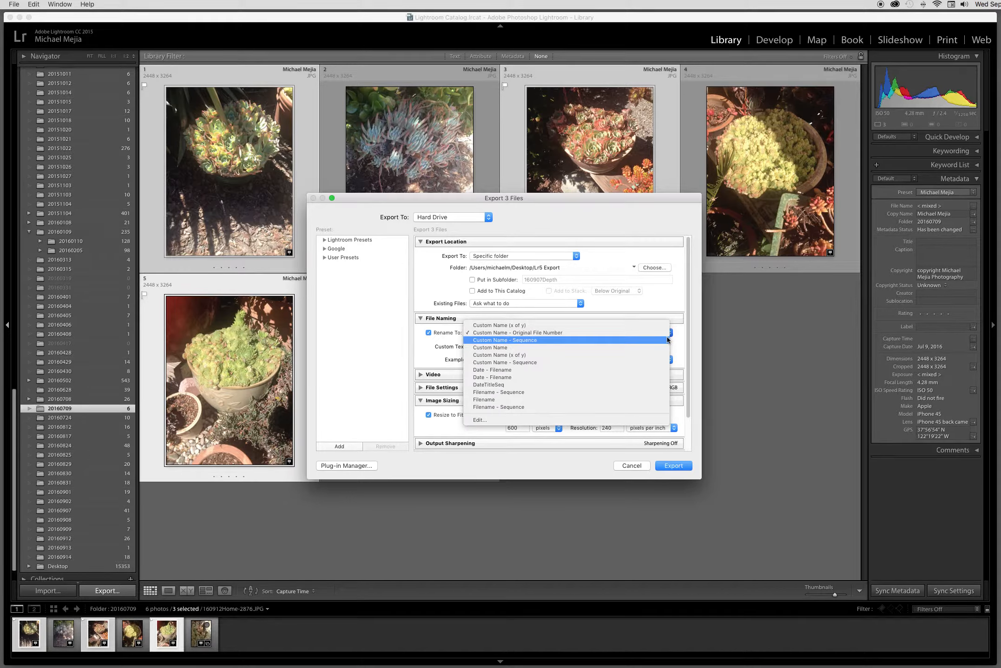
{"action": "left_click", "coordinate": [666, 340]}
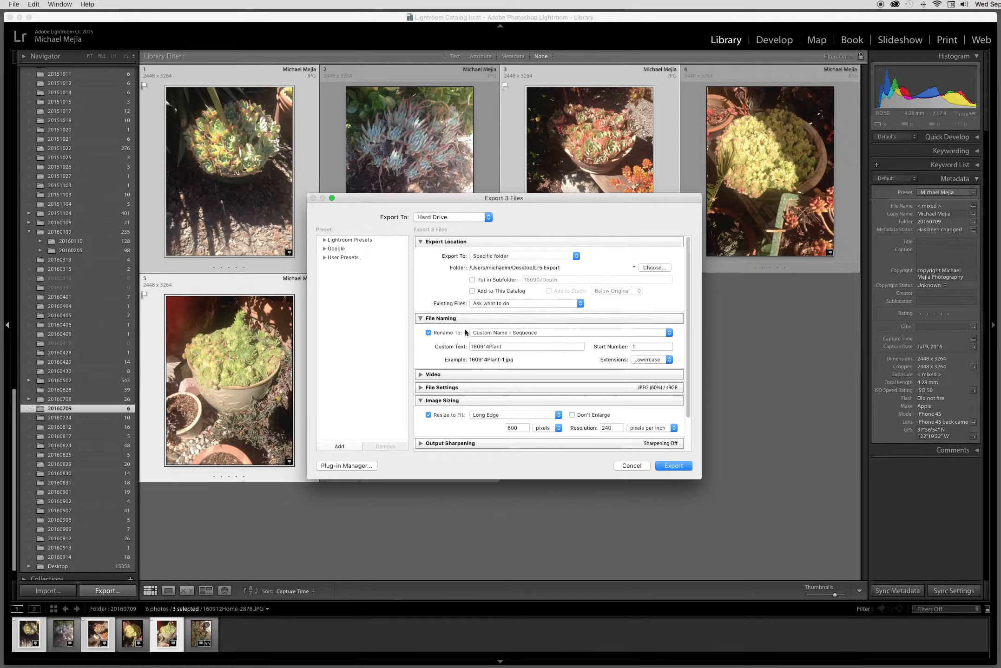
{"action": "left_click", "coordinate": [421, 319]}
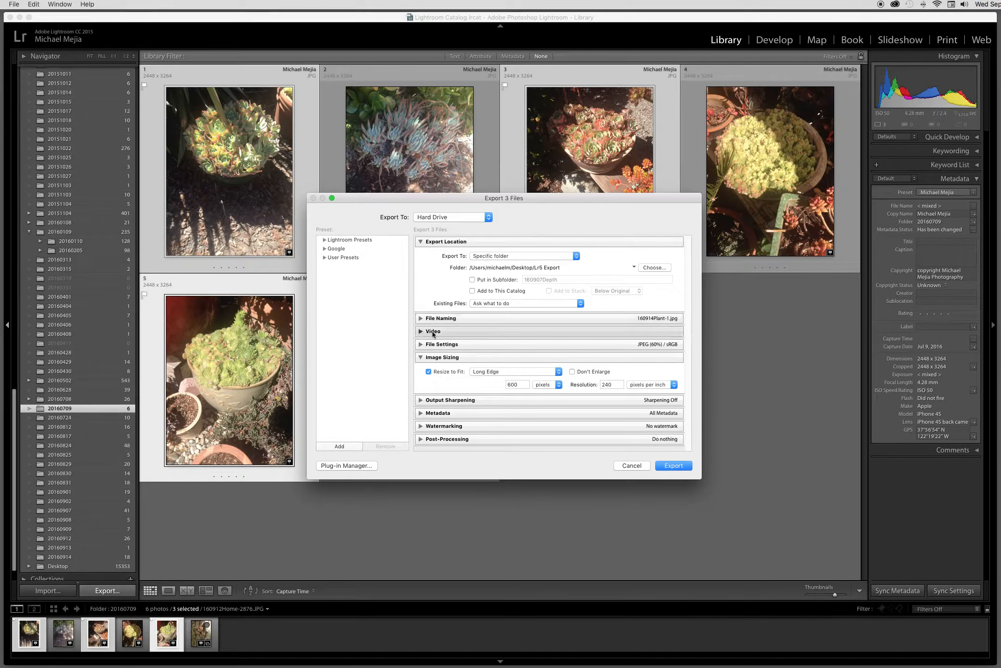
Step: Expand the export's file settings, choose JPEG as the image format, and collapse the section again
{"action": "left_click", "coordinate": [420, 345]}
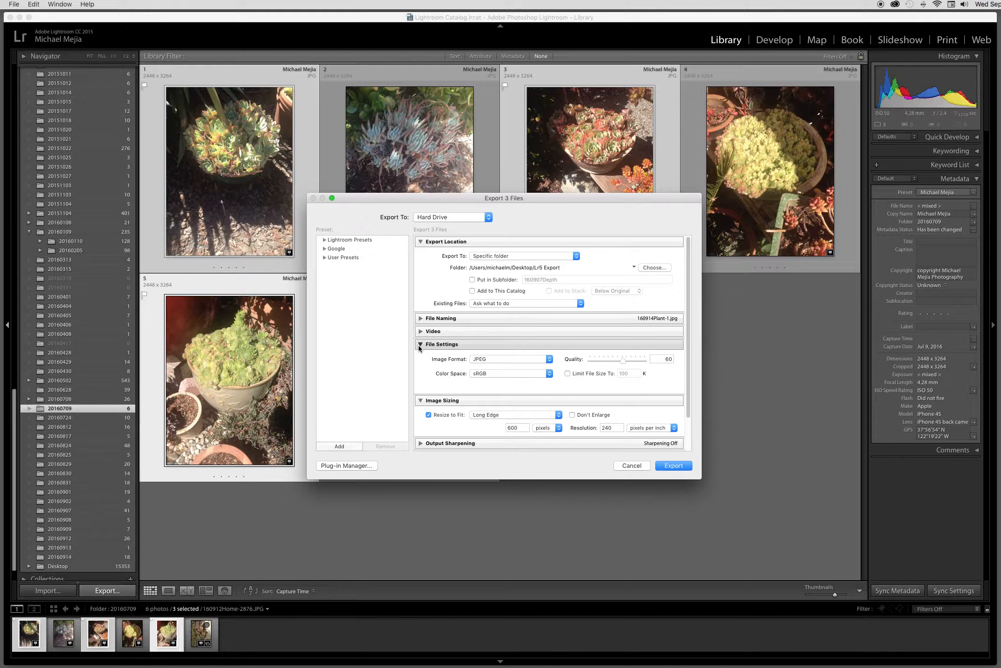
{"action": "left_click", "coordinate": [550, 360]}
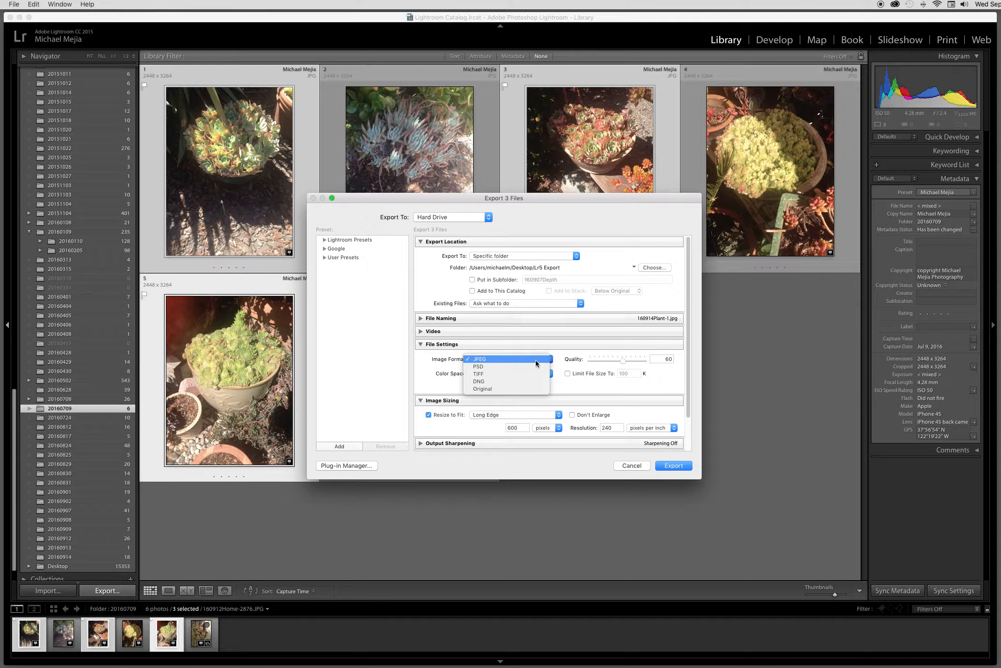
{"action": "left_click", "coordinate": [536, 359]}
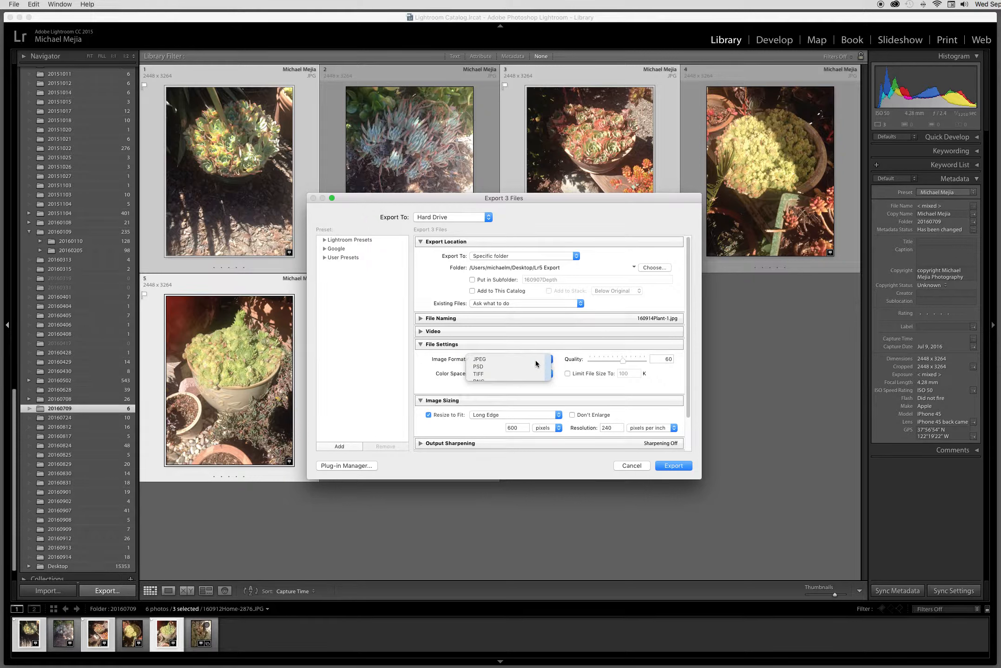
{"action": "left_click", "coordinate": [420, 344]}
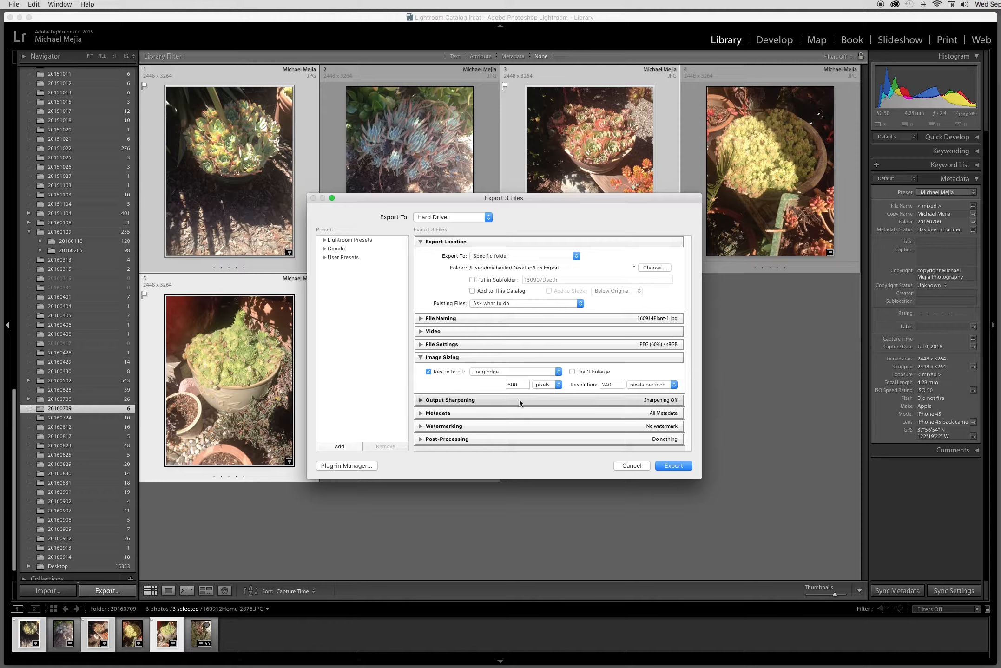
Step: Set the long edge of the exported images to 1500 pixels, collapse the image sizing settings, and run the export
{"action": "type", "text": "1500"}
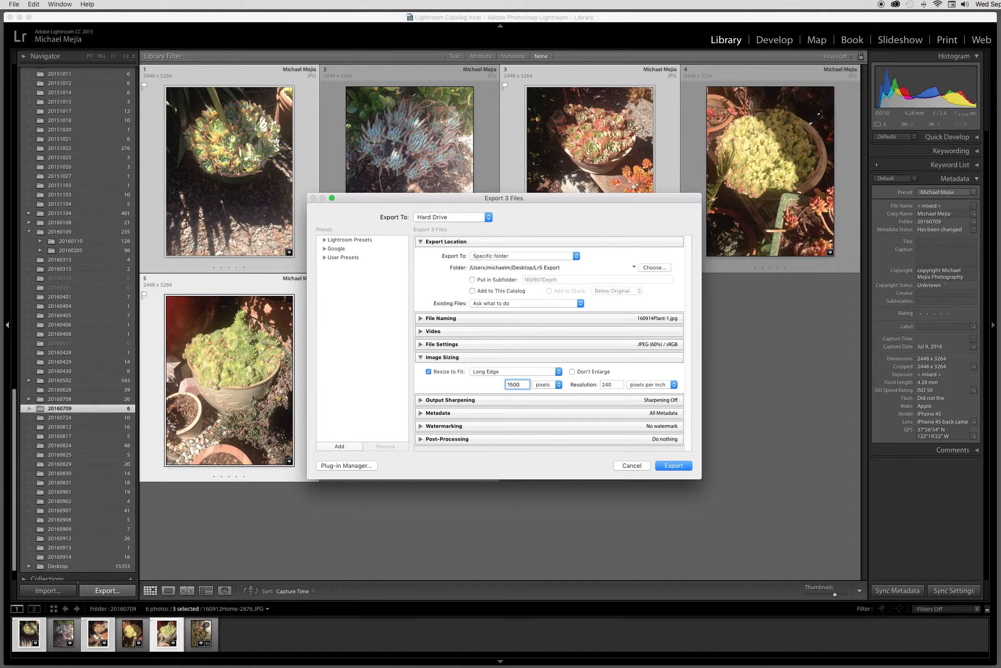
{"action": "left_click", "coordinate": [420, 356]}
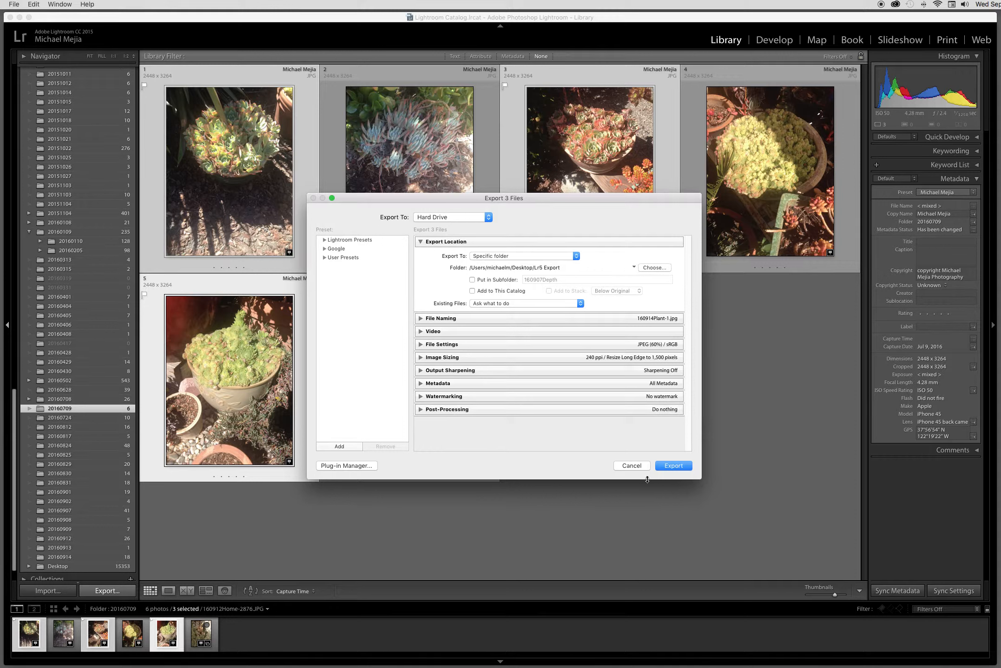
{"action": "left_click", "coordinate": [672, 465]}
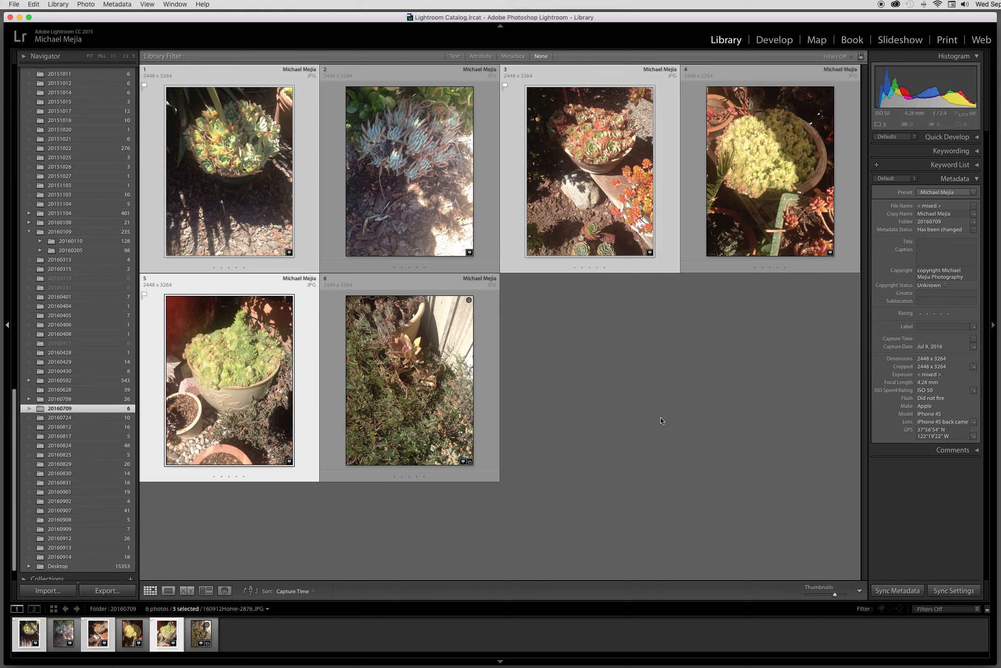
{"action": "key", "text": "super+Tab"}
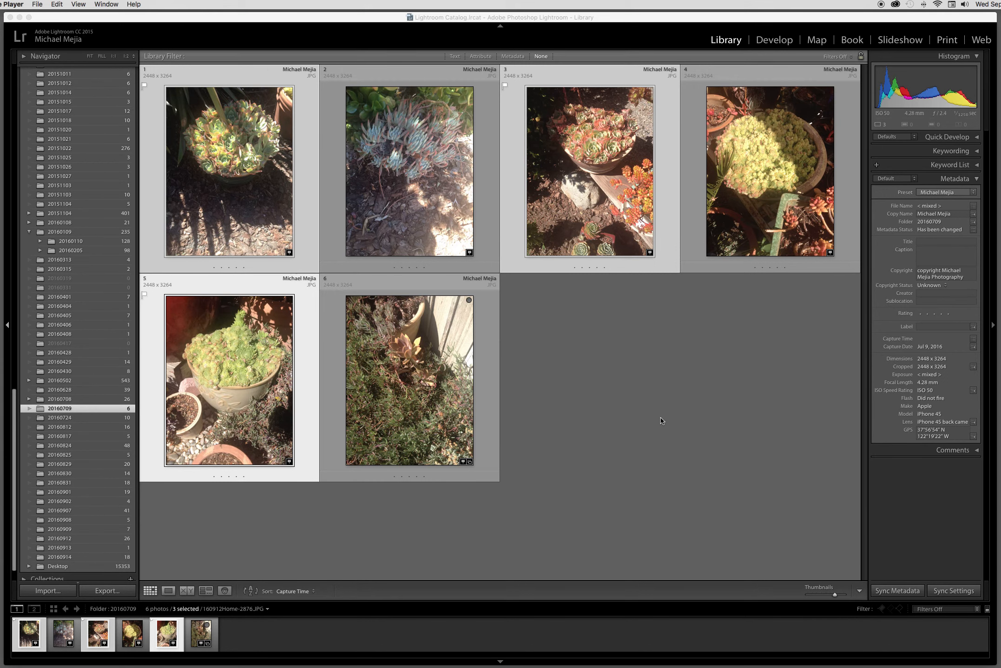